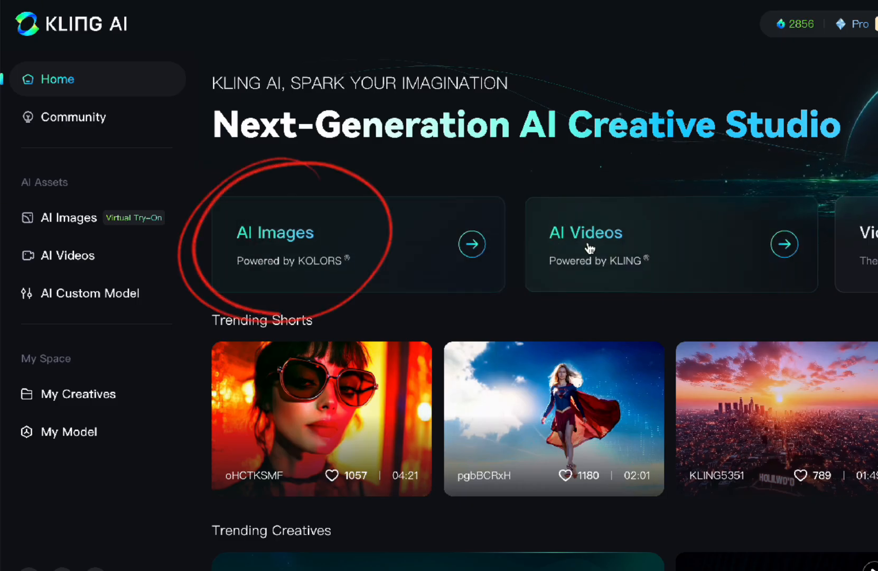
Open AI image generation and enter the prompt for a high-resolution, whimsical depiction of a squirrel sitting a safe distance from a glowing Yule log fire
click(379, 247)
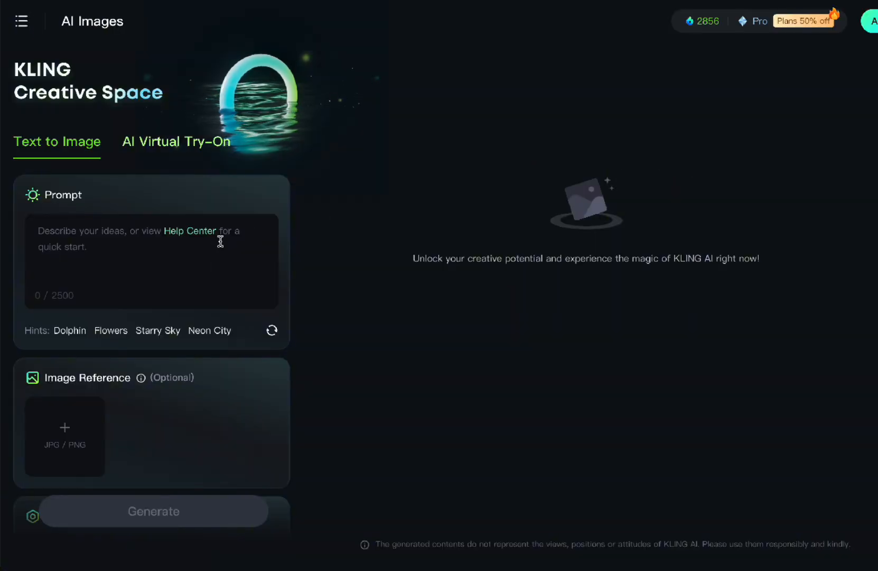
click(235, 316)
text(A high-resolution, whimsical depiction of a squirrel sitting a safe distance from a glowing Yule log fire, dressed in a cozy, miniature winter sweater and scarf. The squirrel holds a tiny cup of hot cocoa in its paws, its fluffy tail curled elegantly around its body. The scene is set in a festive, rustic cabin with soft, warm firelight illuminating the squirrel’s fur and outfit. The squirrel sits on a plaid blanket near small holiday decorations, including pinecones, garlands, and twinkling fairy lights. In the background, a frosty window reveals snow falling gently over a serene winter landscape. The atmosphere is warm and charming, evoking a cozy holiday spirit.)
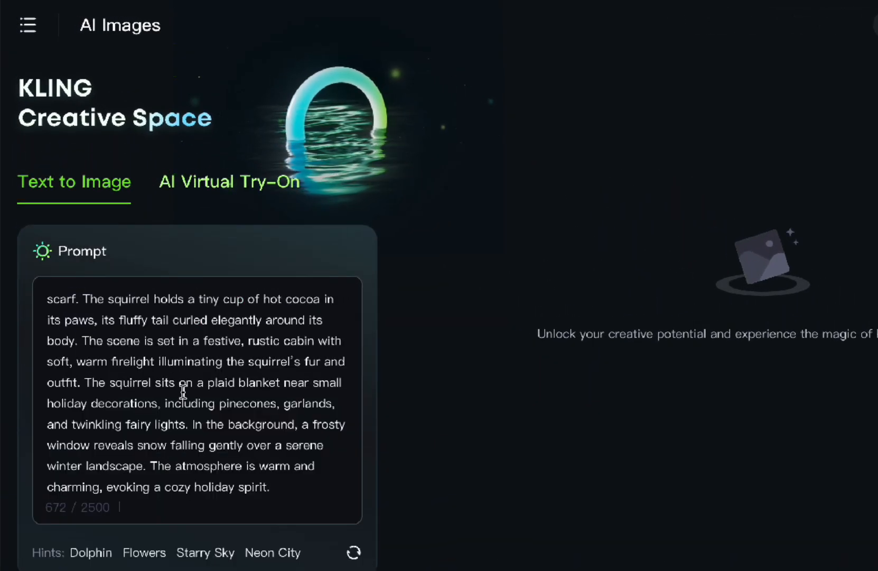
scroll(182, 388, up, 5)
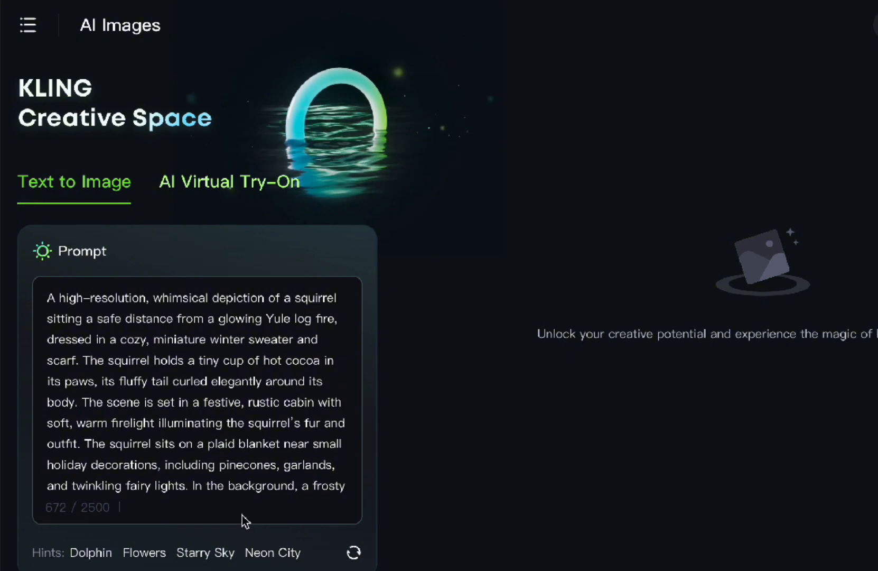
Set the image aspect ratio to 16:9 with a generating count of 4 and generate the squirrel images
scroll(244, 520, down, 5)
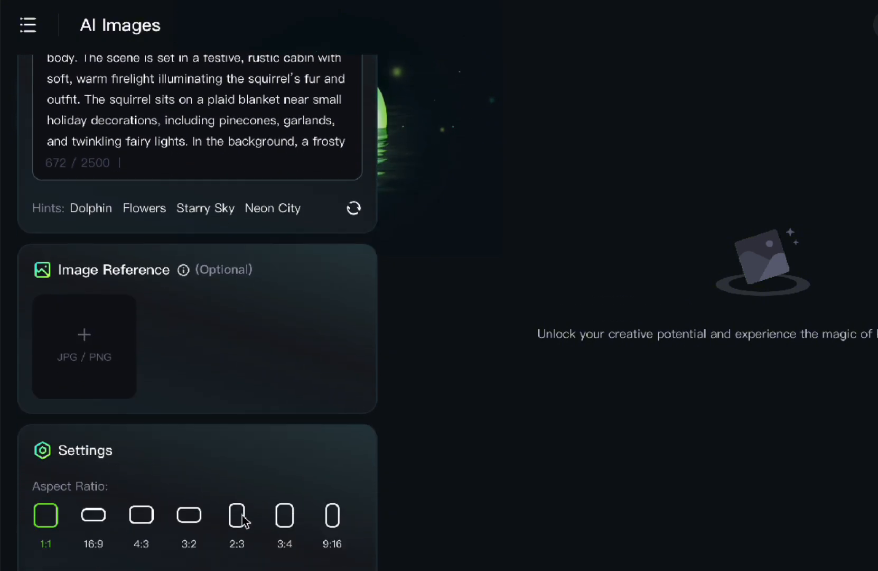
click(91, 522)
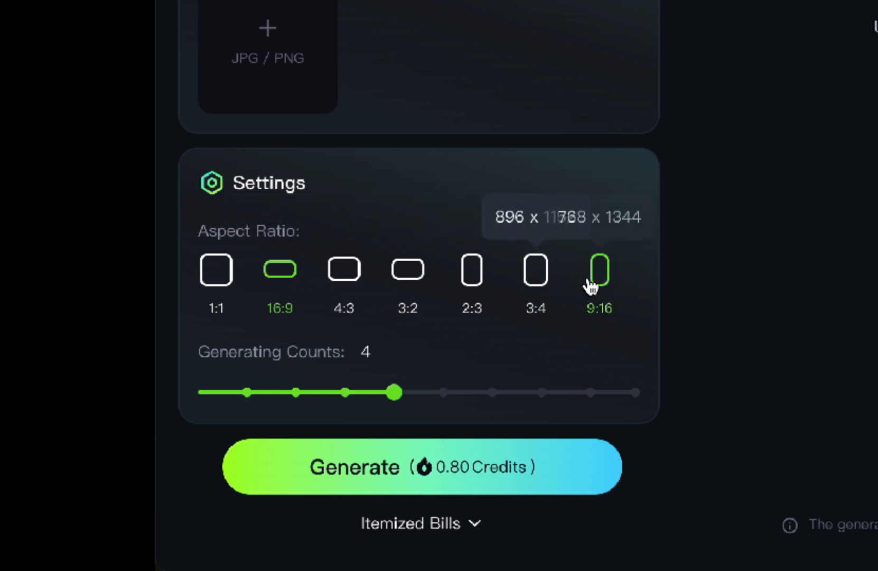
mouse_move(393, 392)
mouse_down()
mouse_move(604, 403)
mouse_move(636, 393)
mouse_move(218, 402)
mouse_move(241, 389)
mouse_move(401, 378)
mouse_up()
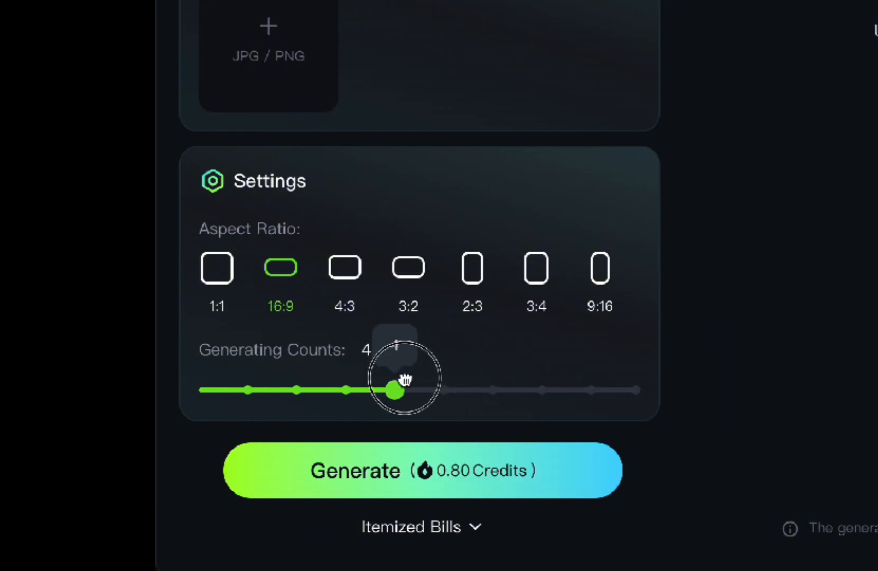
click(556, 468)
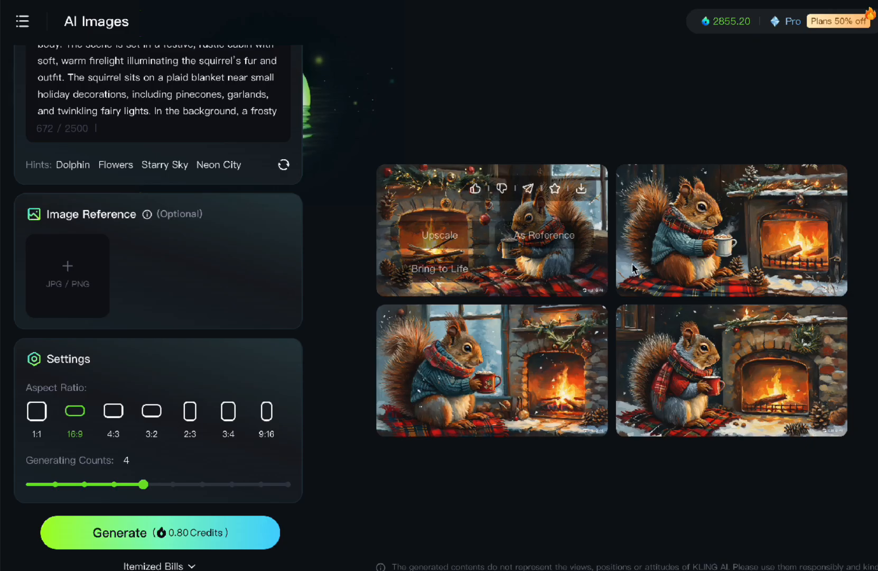
Add "photograph" after "high-resolution" in the prompt and generate a new set of images
mouse_move(573, 402)
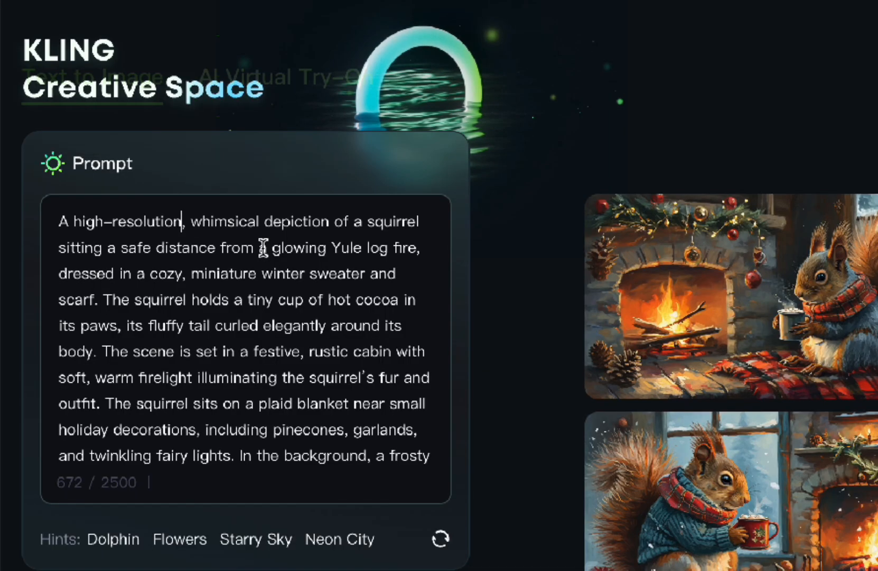
text(photograph)
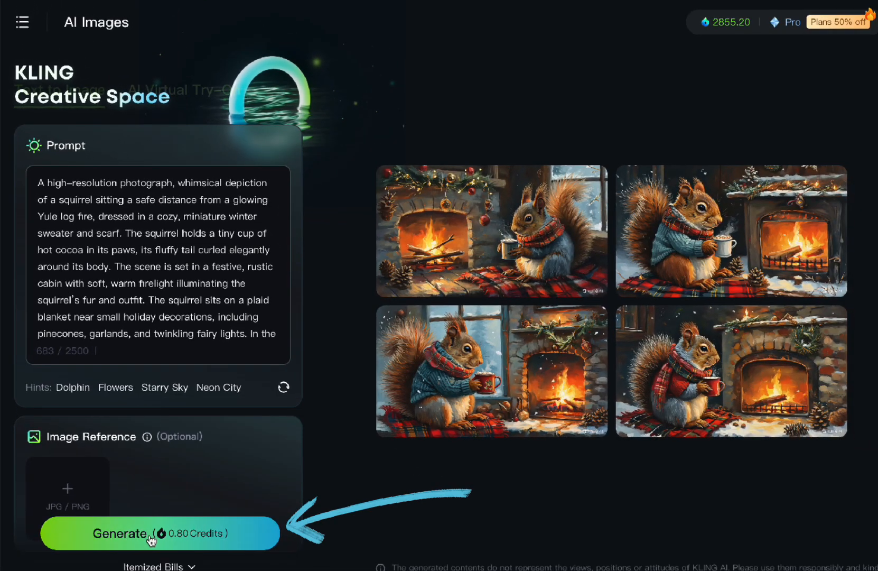
click(151, 538)
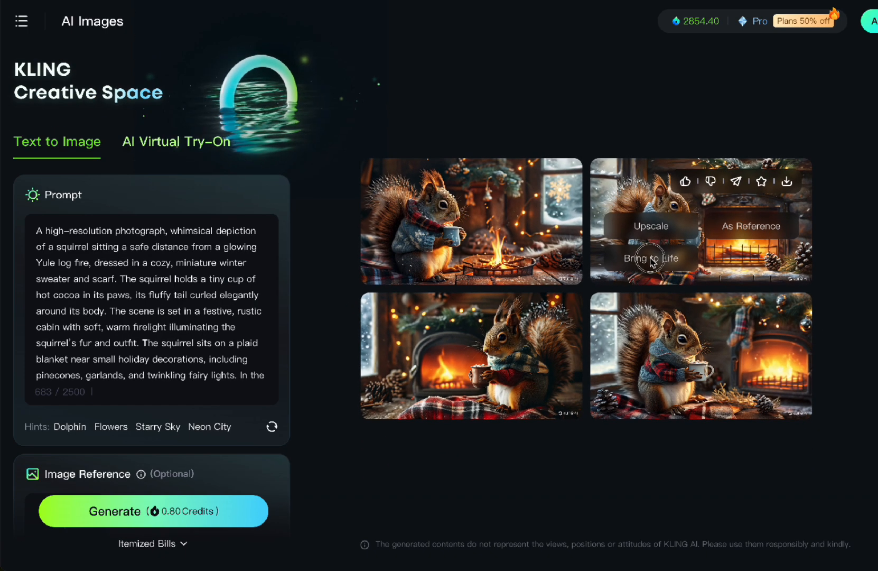
Bring the second squirrel photograph in the first row to life and generate its video without a prompt
click(651, 259)
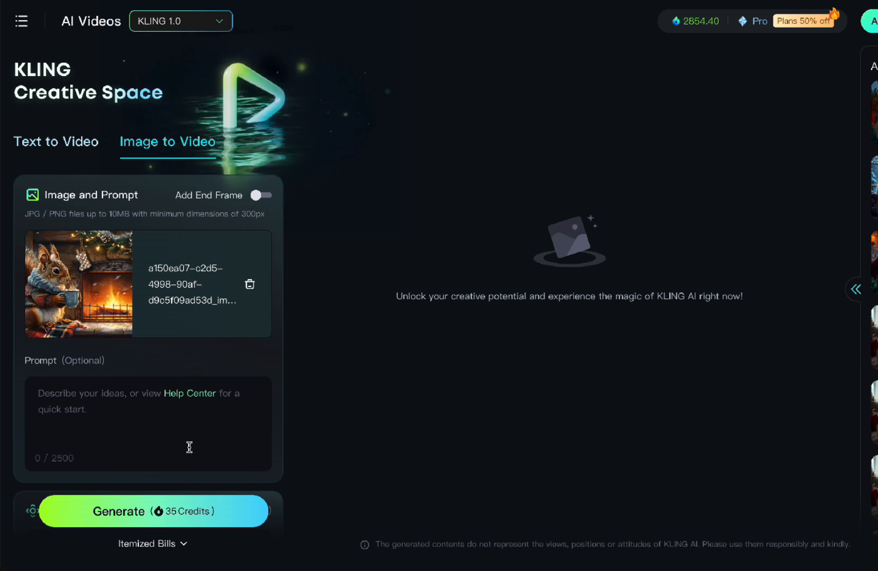
scroll(189, 446, down, 3)
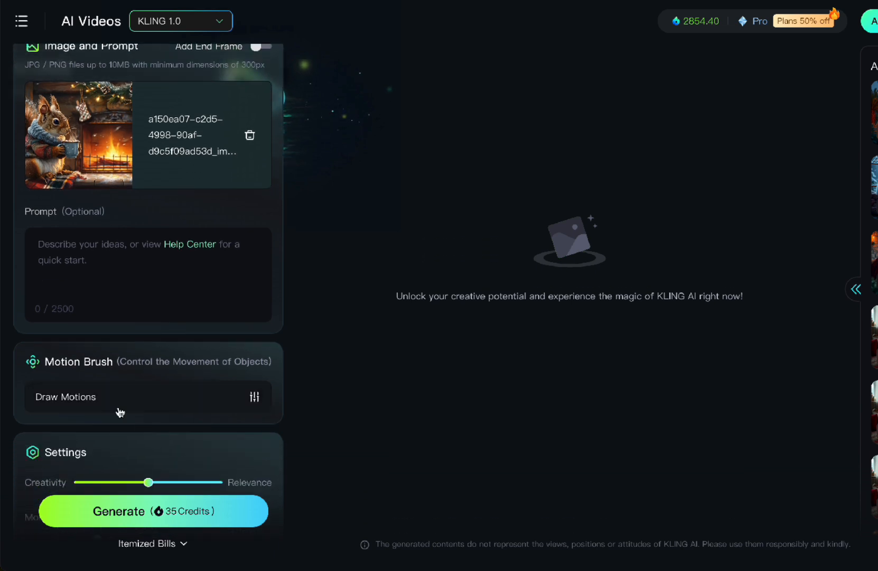
click(199, 516)
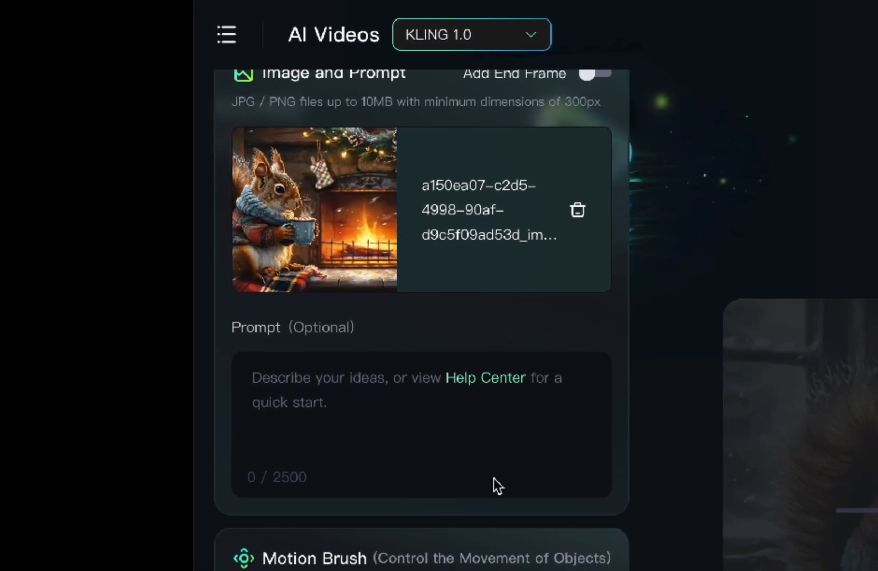
Use Motion Brush on the squirrel image to mark the fireplace flames as Area 1 and draw a vertical upward movement path
scroll(494, 478, down, 2)
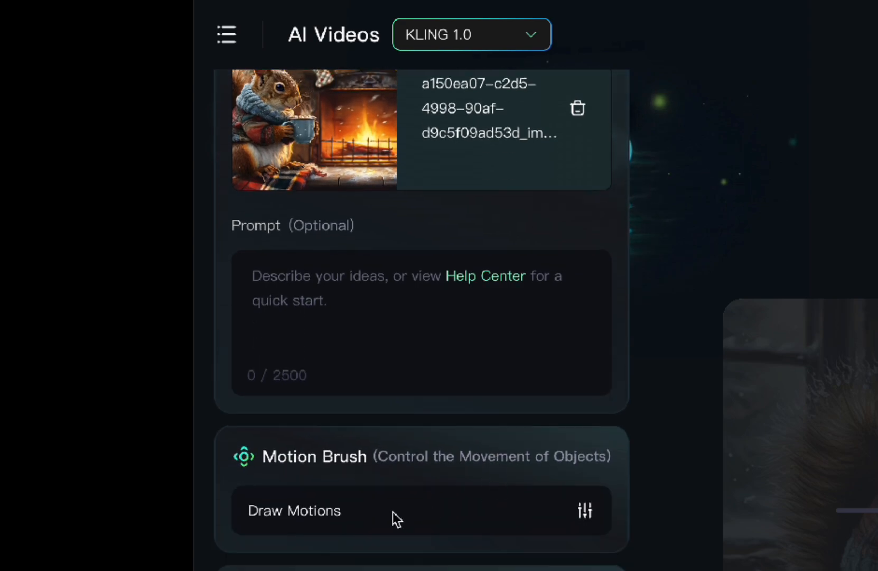
click(585, 512)
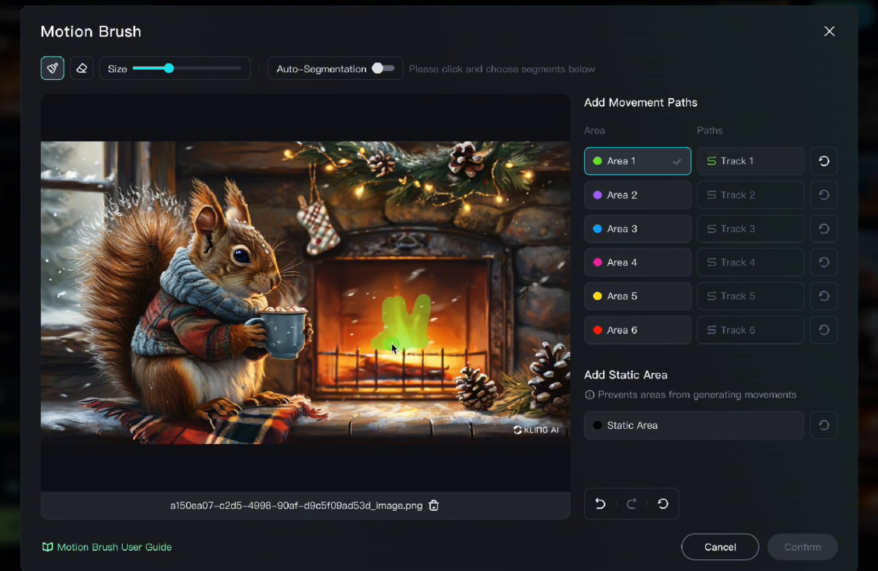
click(734, 170)
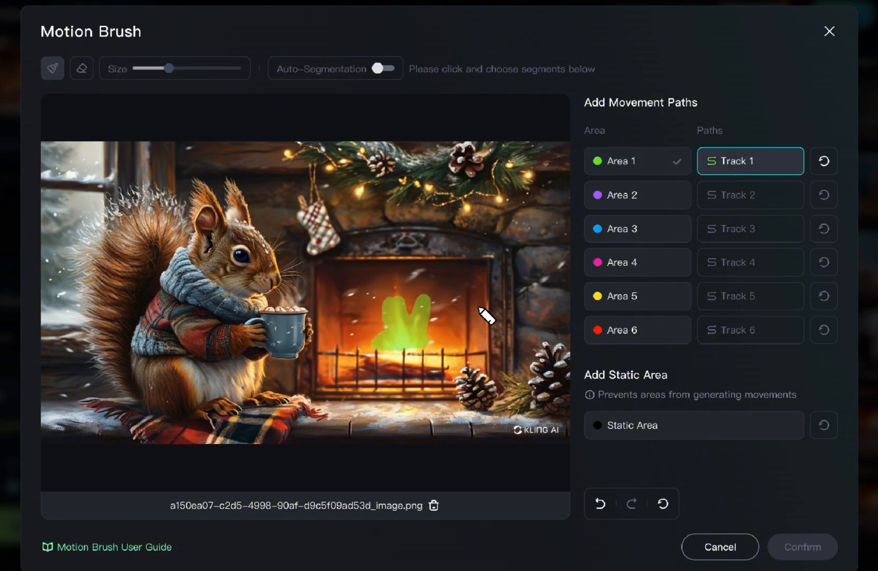
drag(422, 331, 472, 327)
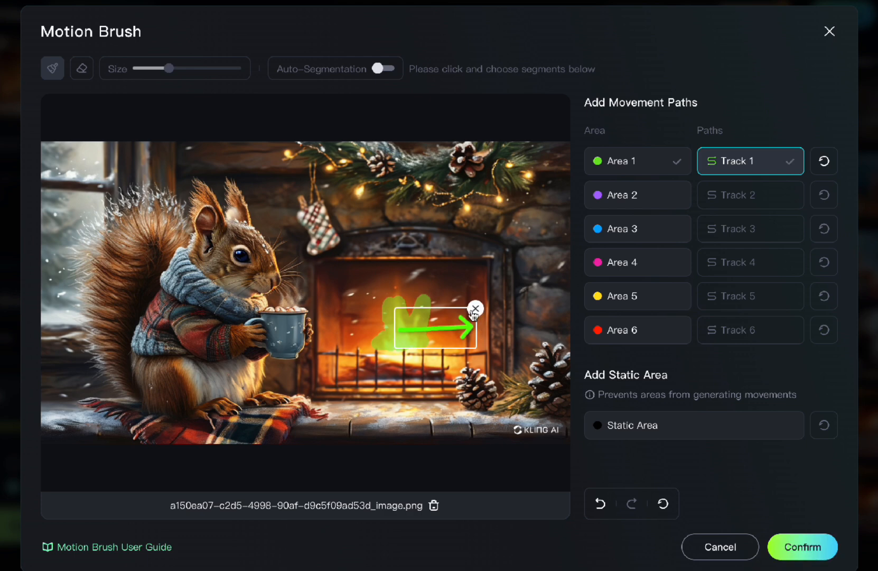
click(475, 309)
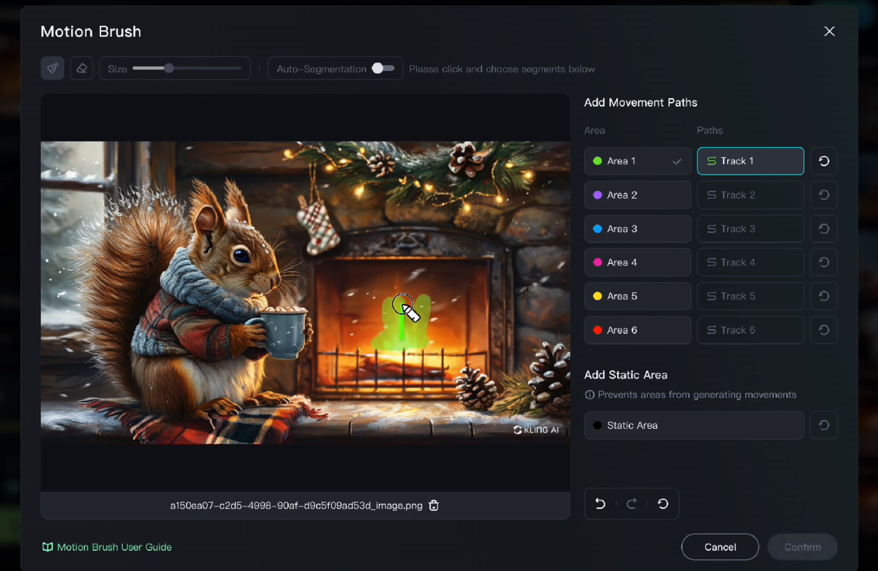
drag(403, 305, 402, 302)
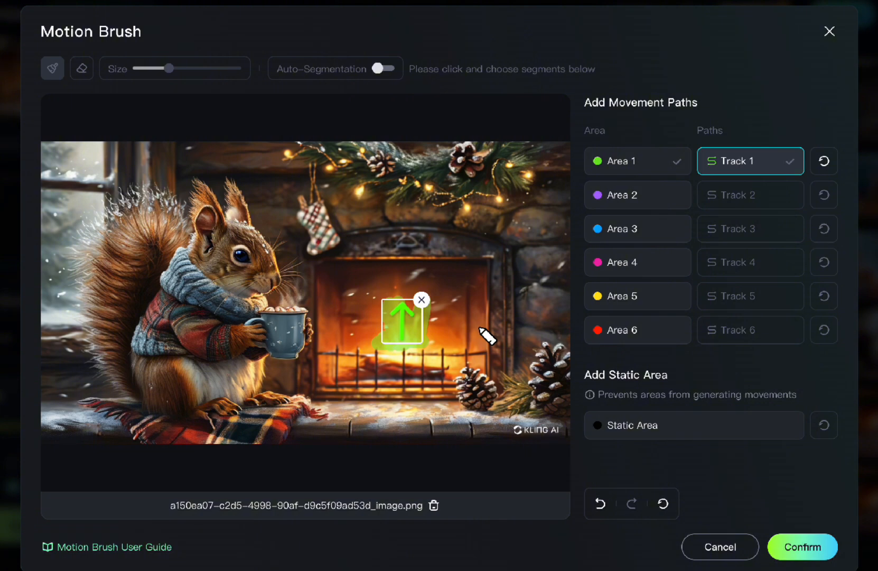
Paint a static area along all four edges of the squirrel image
click(665, 430)
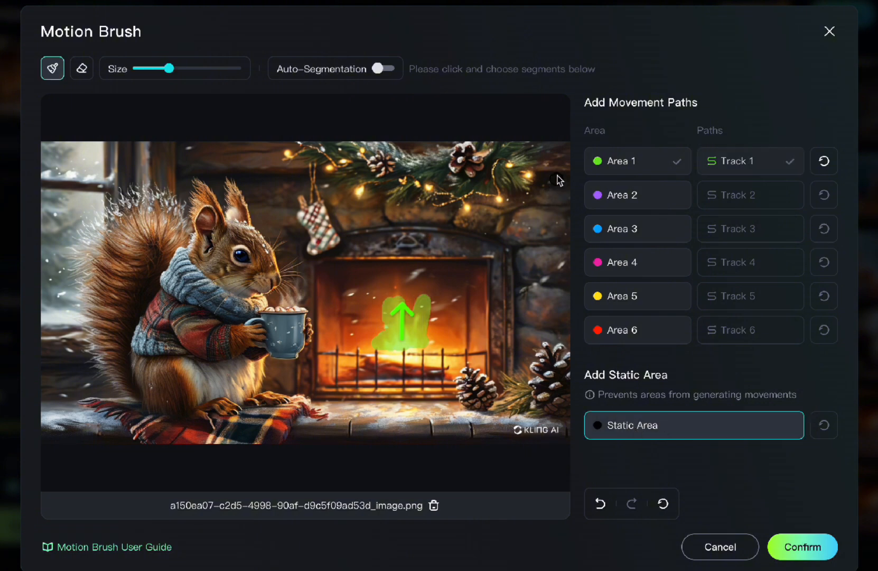
drag(557, 165, 538, 375)
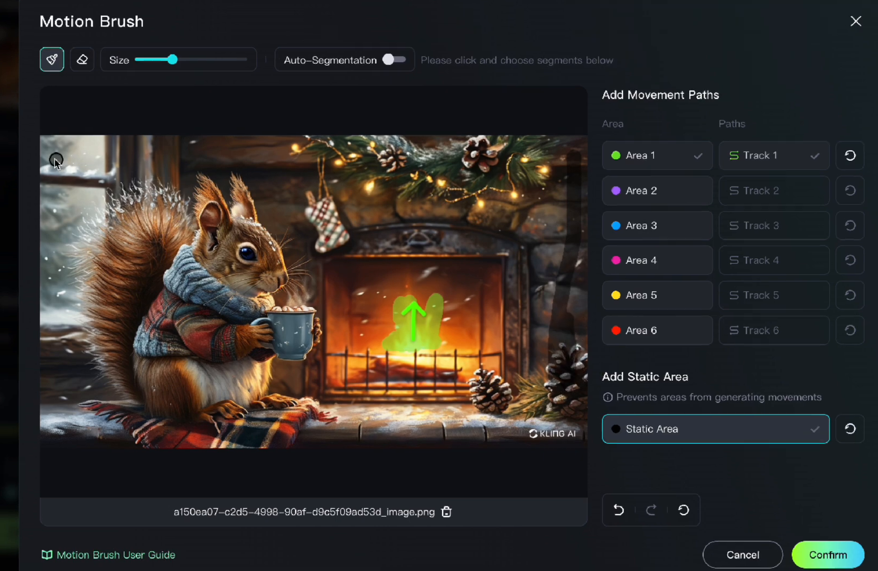
mouse_move(48, 153)
mouse_down()
mouse_move(47, 354)
mouse_move(158, 436)
mouse_move(356, 444)
mouse_up()
mouse_move(529, 520)
mouse_down()
mouse_move(755, 481)
mouse_move(805, 218)
mouse_up()
mouse_move(66, 52)
mouse_down()
mouse_move(628, 33)
mouse_move(827, 71)
mouse_up()
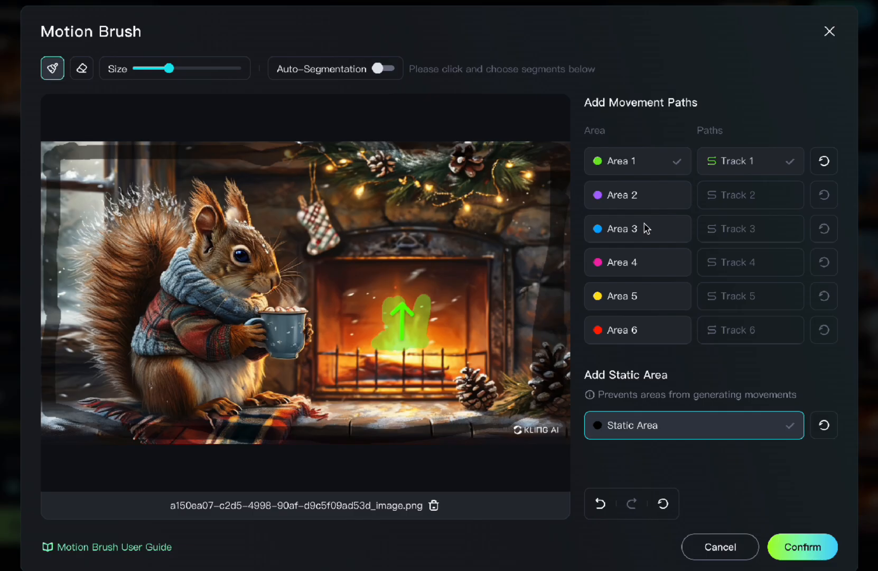
Paint the squirrel's blue mug as movement Area 2
click(647, 228)
click(652, 205)
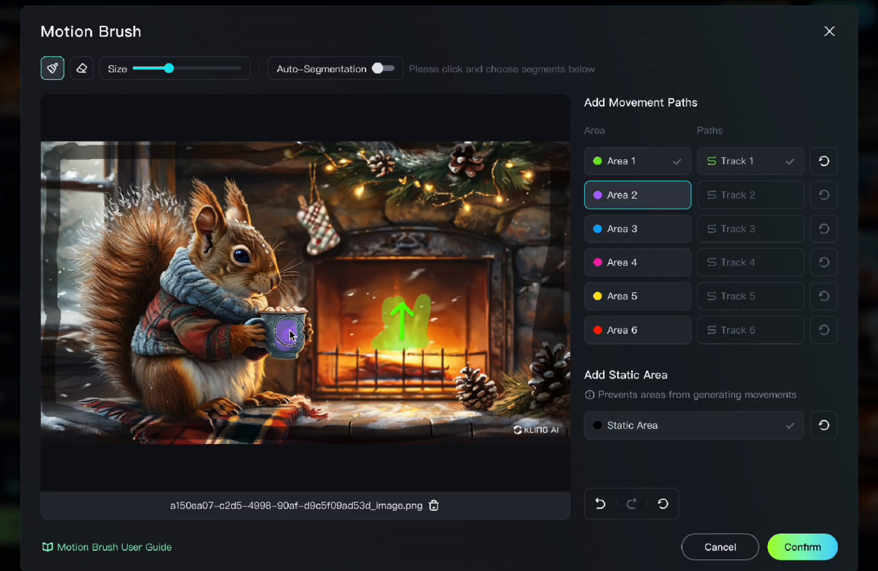
drag(287, 328, 274, 306)
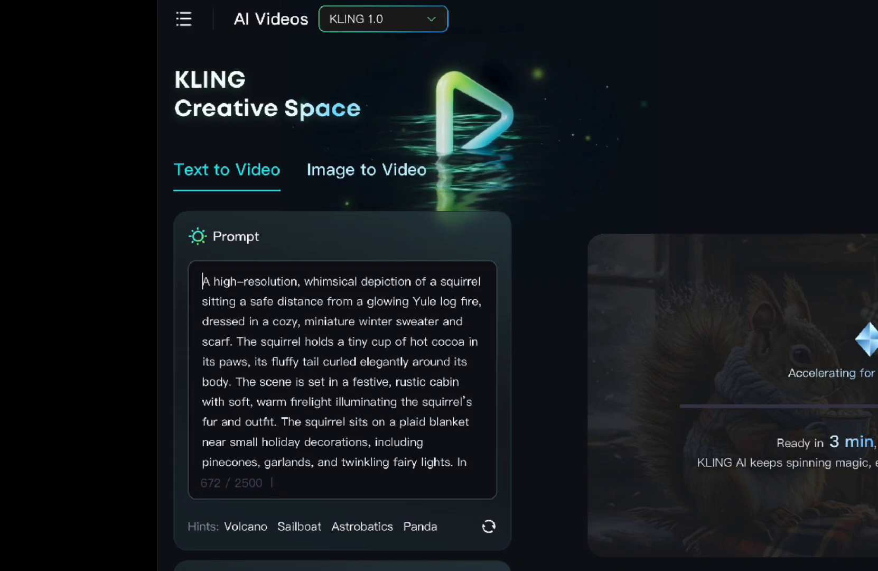
Generate one 5s, 16:9 text-to-video clip of the squirrel in Professional Mode and open the list of model versions
scroll(293, 458, down, 5)
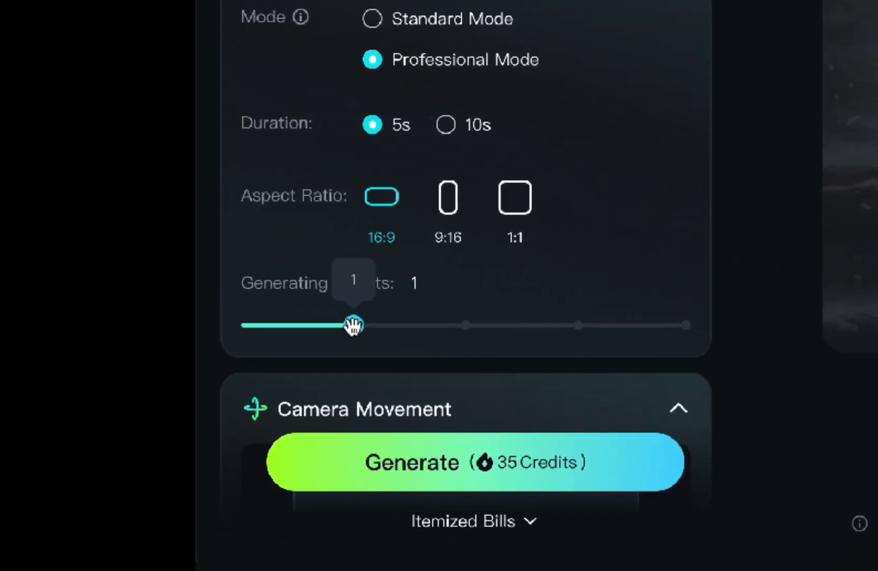
click(473, 464)
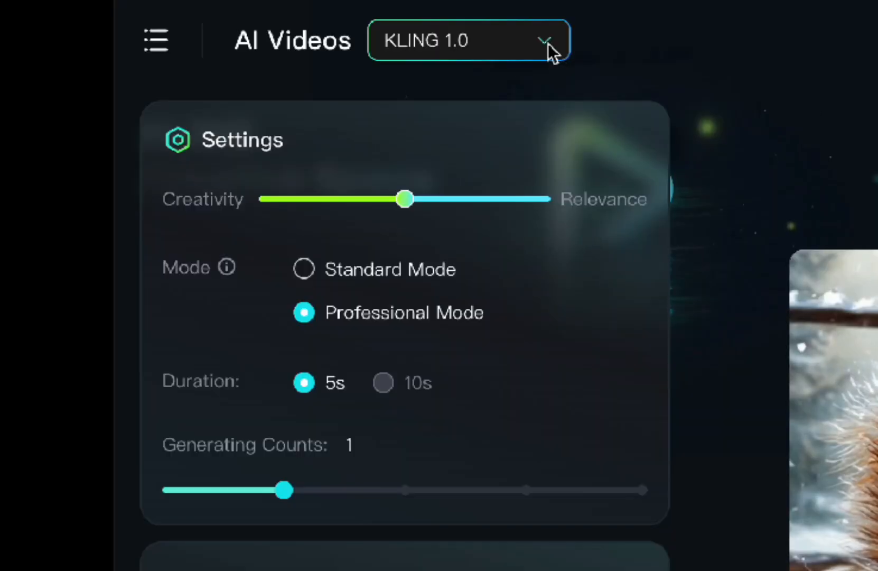
click(548, 45)
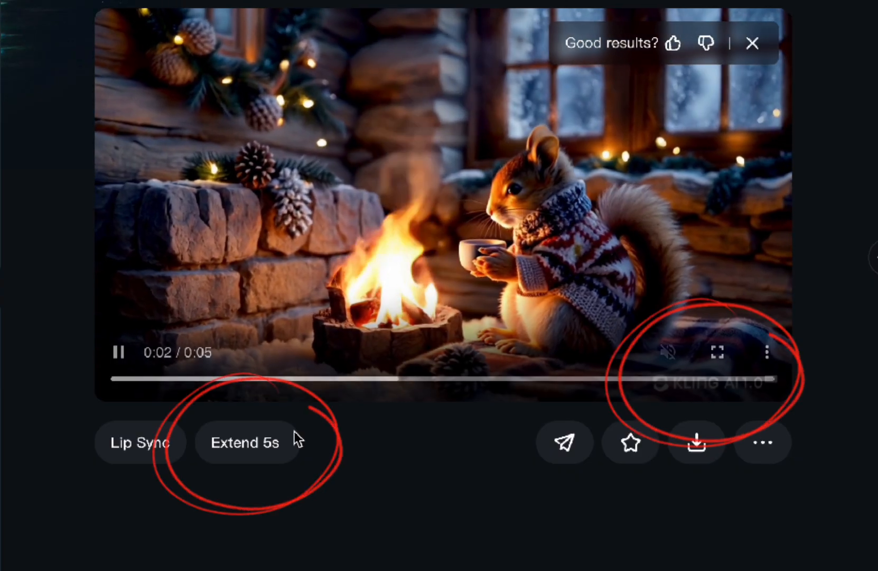
Start a customized 5s extension of the squirrel video and enter a prompt beginning with "the squirrel"
mouse_move(282, 442)
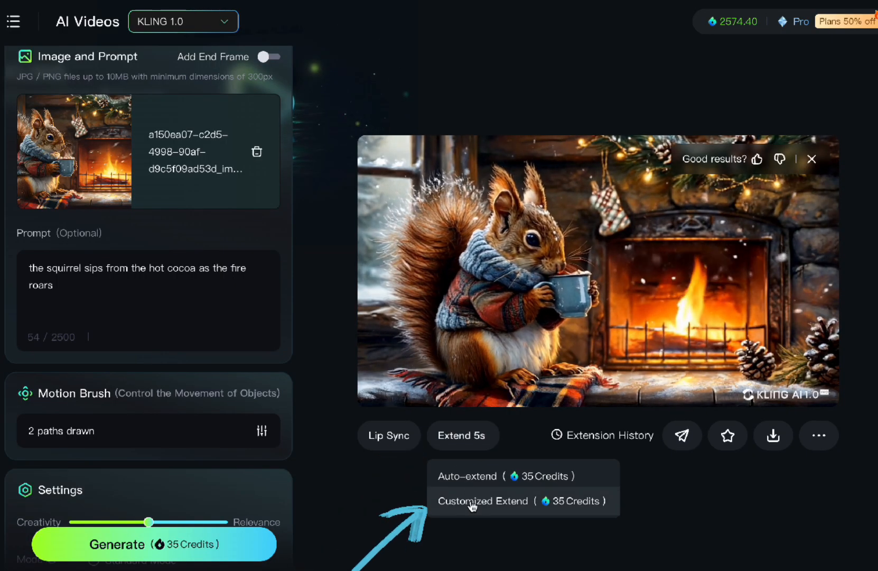
click(472, 503)
click(470, 212)
text(the)
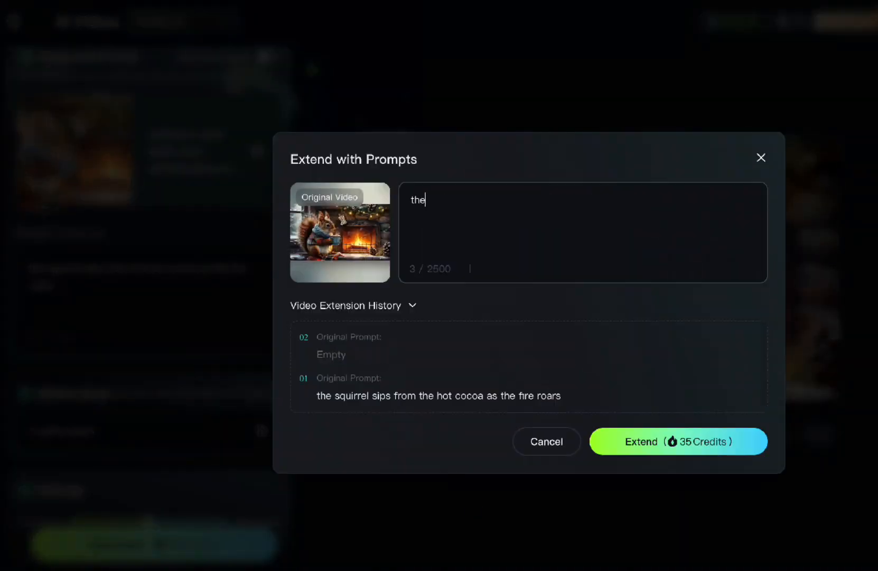
text( squirrel l)
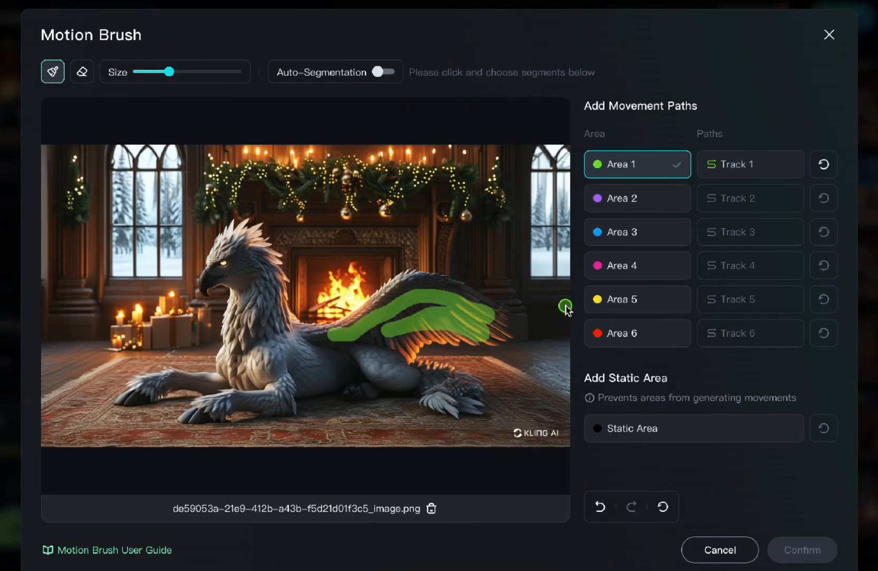
Draw a Track 1 movement path curving upward from the griffin's painted wing towards the garland
click(745, 169)
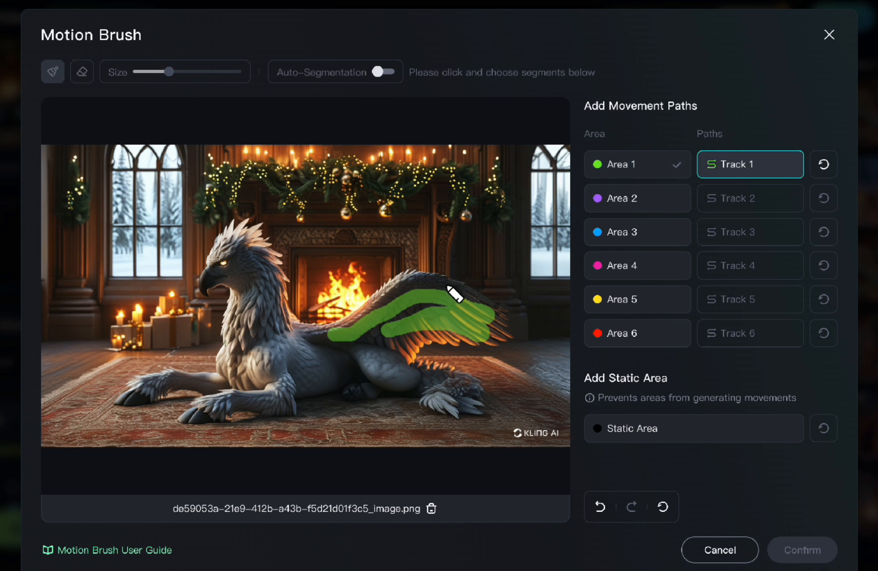
drag(412, 221, 412, 226)
Paint a static area around the borders of the griffin image and select the path track for the repainted wing area
click(687, 428)
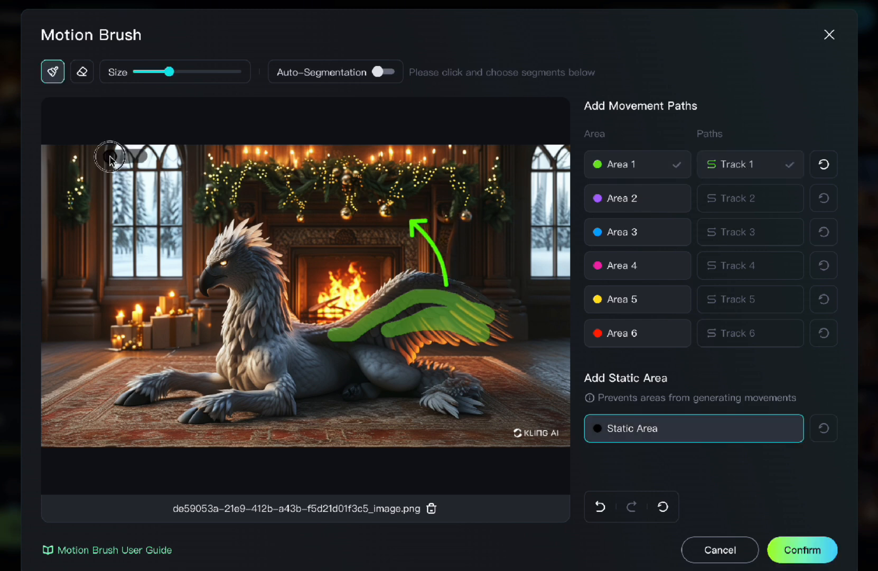
mouse_move(107, 151)
mouse_down()
mouse_move(554, 169)
mouse_move(71, 369)
mouse_up()
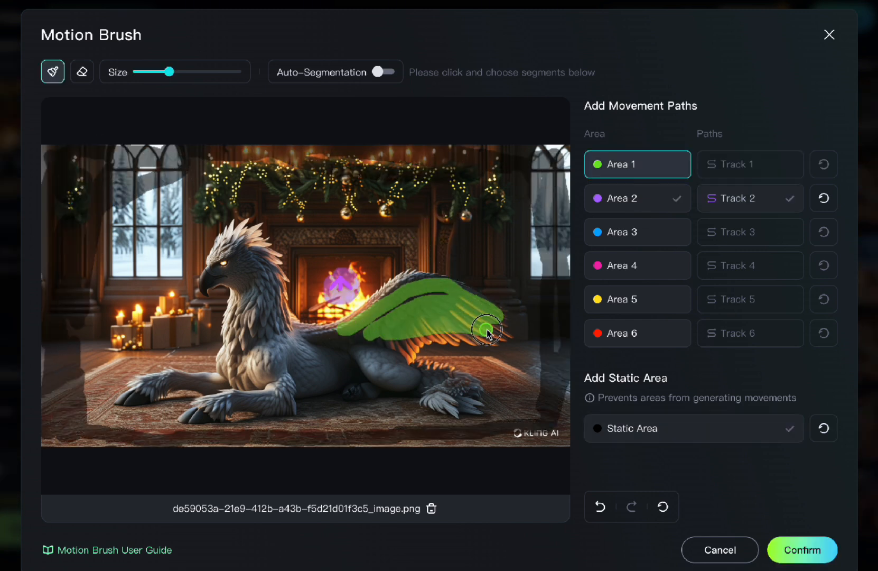
click(724, 169)
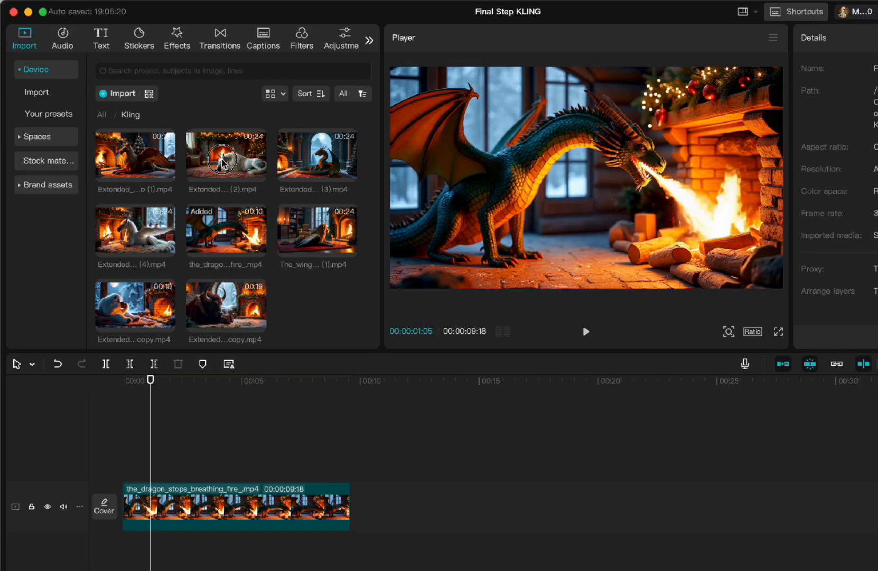
Switch to the CapCut project and place the Extended... (2).mp4 clip after the dragon clip on the timeline
drag(222, 162, 360, 521)
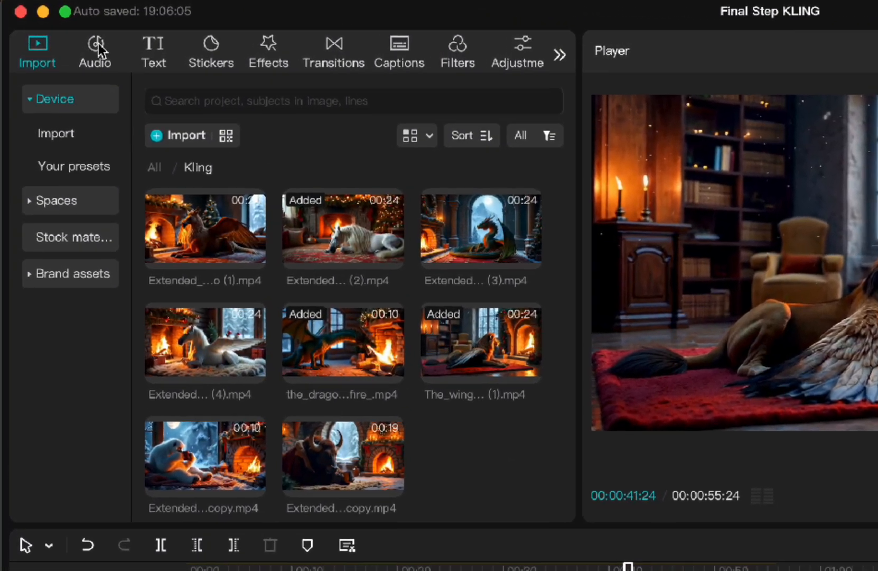
Search the sound effects for "cosy crackling fireplace" and add a matching sound to the timeline
click(97, 49)
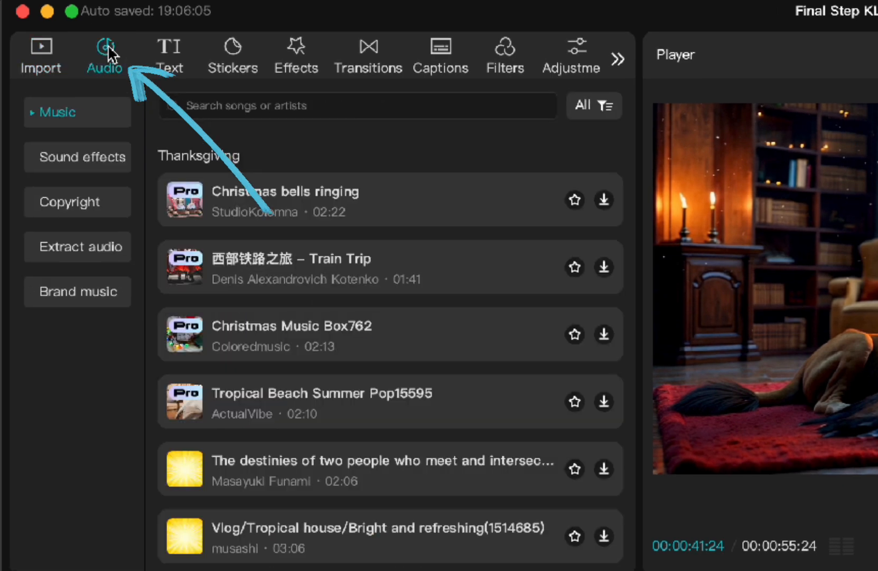
click(83, 155)
click(233, 108)
text(coz)
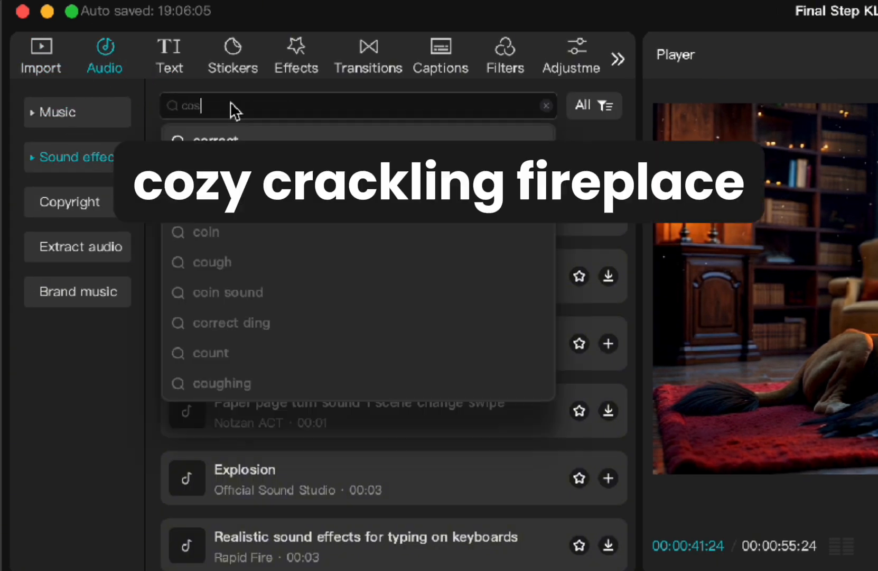
text(y crackling fireplace)
key(Return)
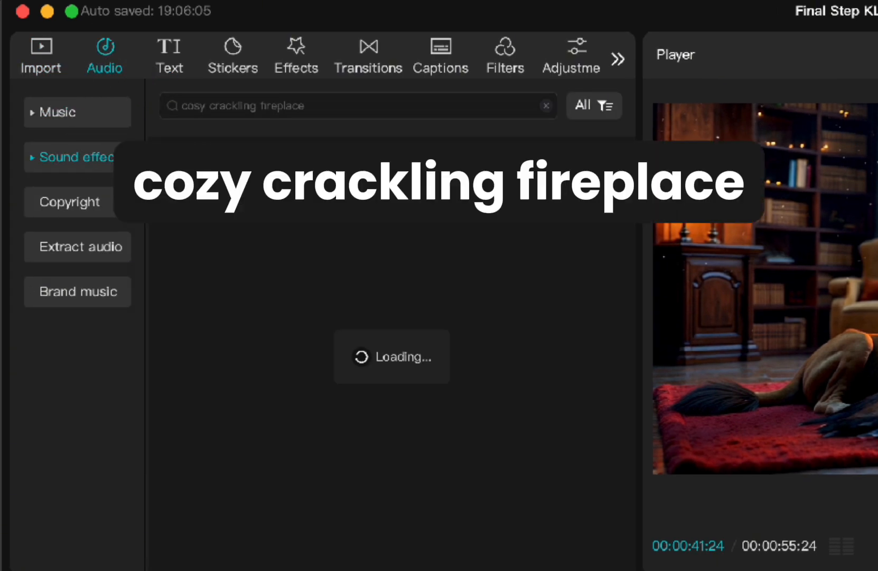
drag(254, 174, 378, 531)
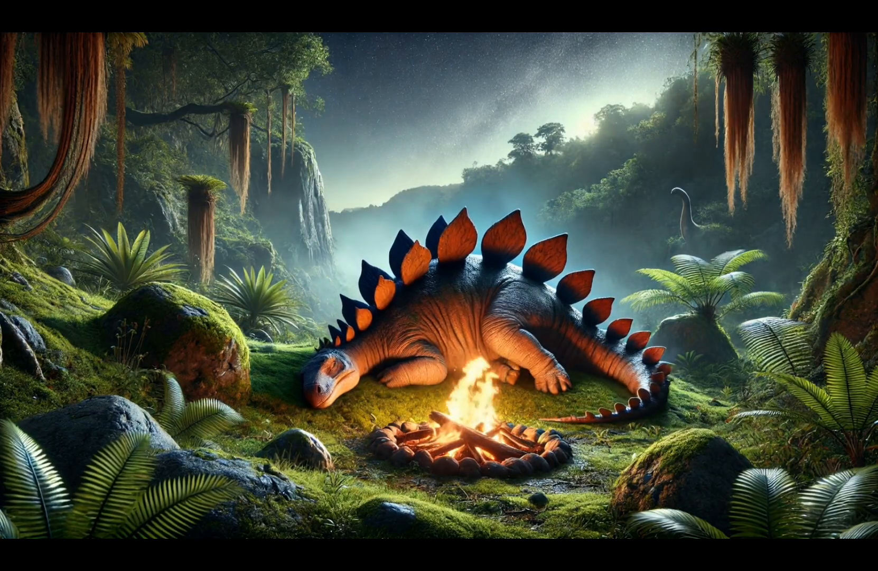